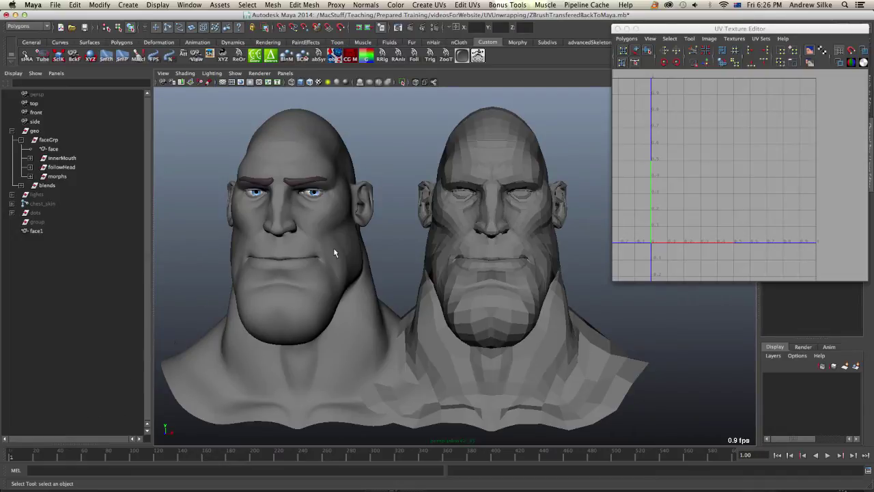
# Compare the UV layouts of the face1 copy and the rigged face mesh
pyautogui.keyDown('alt'); pyautogui.moveTo(341, 238); pyautogui.dragTo(352, 237, button='middle'); pyautogui.keyUp('alt')
pyautogui.moveTo(29, 457); pyautogui.dragTo(9, 455)
pyautogui.keyDown('alt'); pyautogui.moveTo(435, 266); pyautogui.dragTo(438, 267, button='middle'); pyautogui.keyUp('alt')
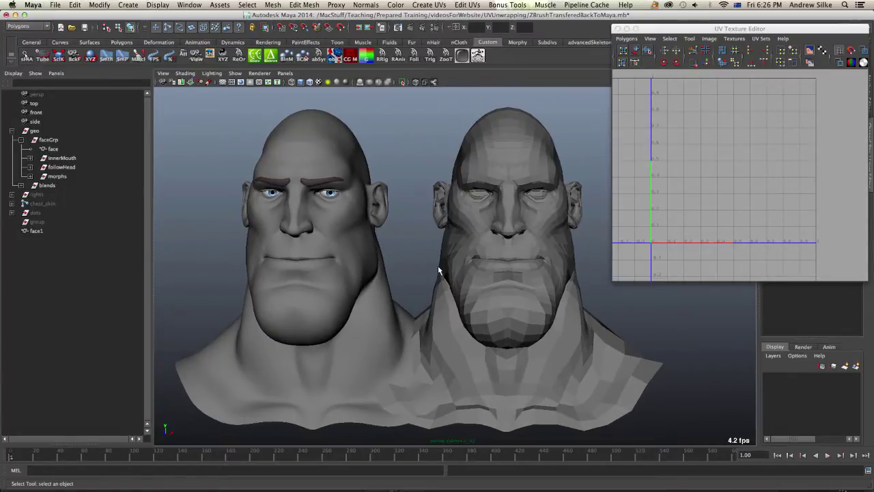
pyautogui.click(492, 121)
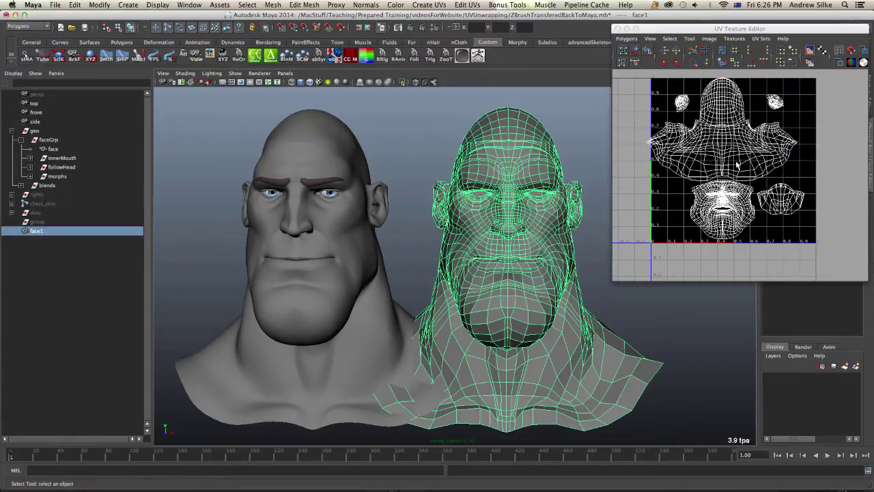
pyautogui.click(348, 170)
# Move the UV Texture Editor clear of the channel box and select the face mesh's tweak1 input node
pyautogui.moveTo(683, 29); pyautogui.dragTo(471, 44)
pyautogui.moveTo(621, 48); pyautogui.dragTo(651, 19)
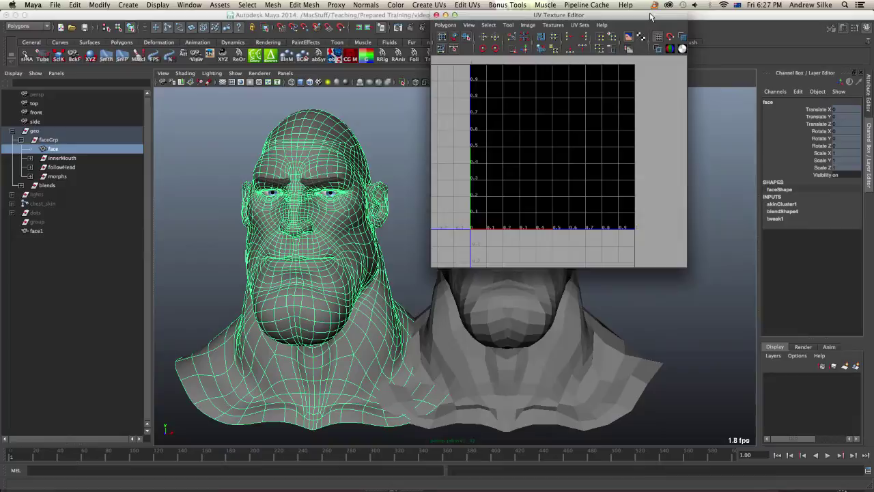
pyautogui.keyDown('alt'); pyautogui.moveTo(680, 295); pyautogui.dragTo(679, 292); pyautogui.keyUp('alt')
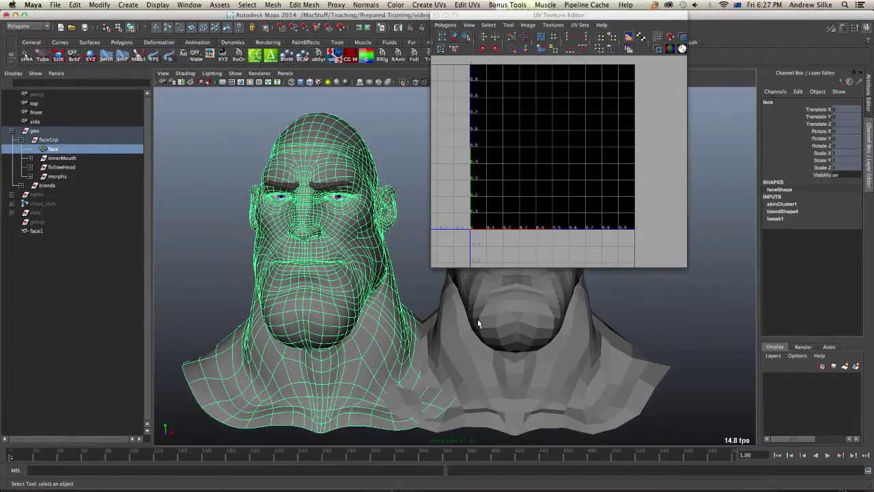
pyautogui.keyDown('alt'); pyautogui.moveTo(523, 316); pyautogui.dragTo(523, 308); pyautogui.keyUp('alt')
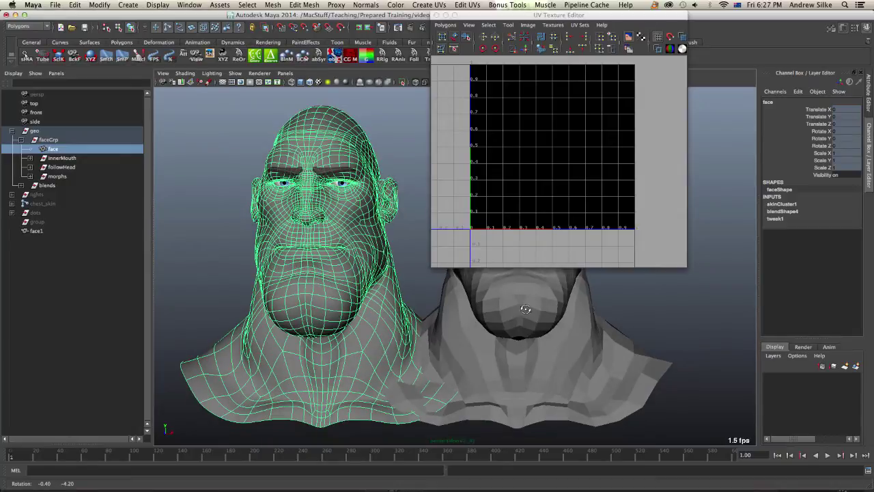
pyautogui.keyDown('alt'); pyautogui.moveTo(625, 298); pyautogui.dragTo(659, 302); pyautogui.keyUp('alt')
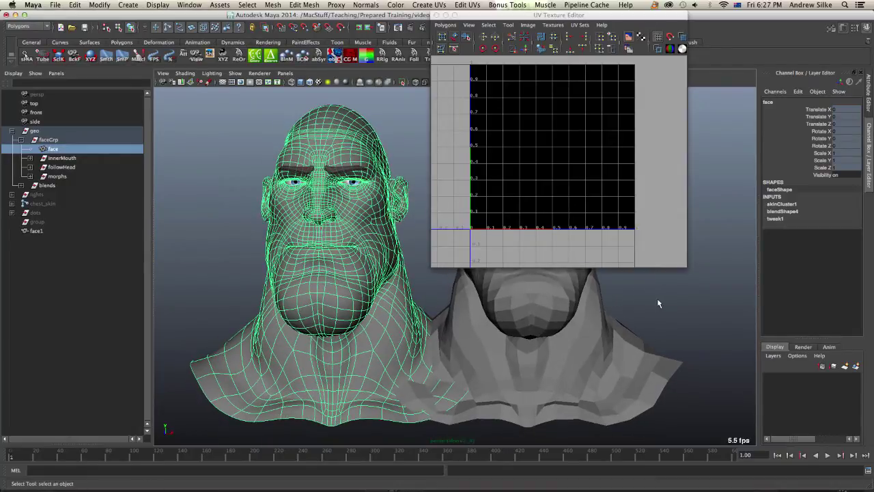
pyautogui.click(776, 218)
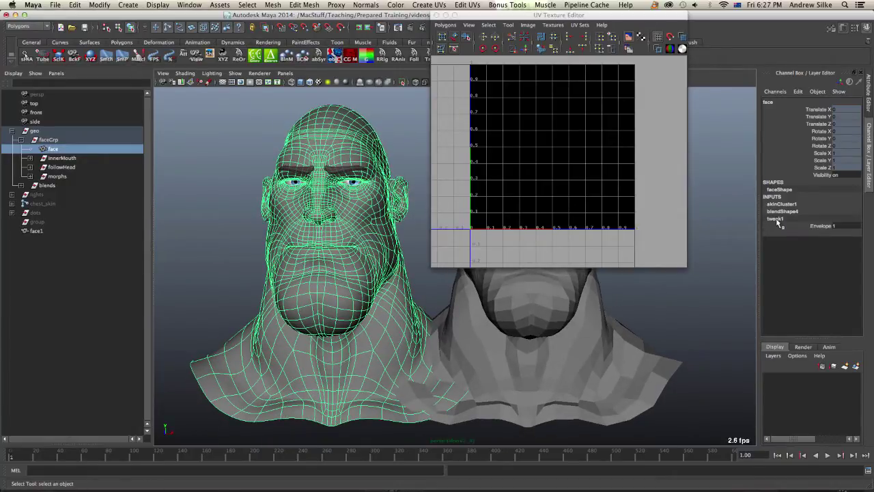
pyautogui.click(797, 93)
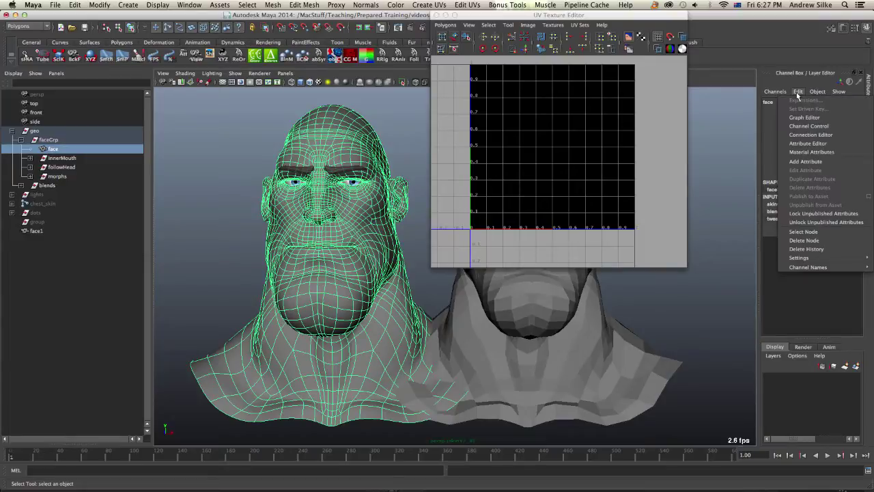
pyautogui.click(804, 233)
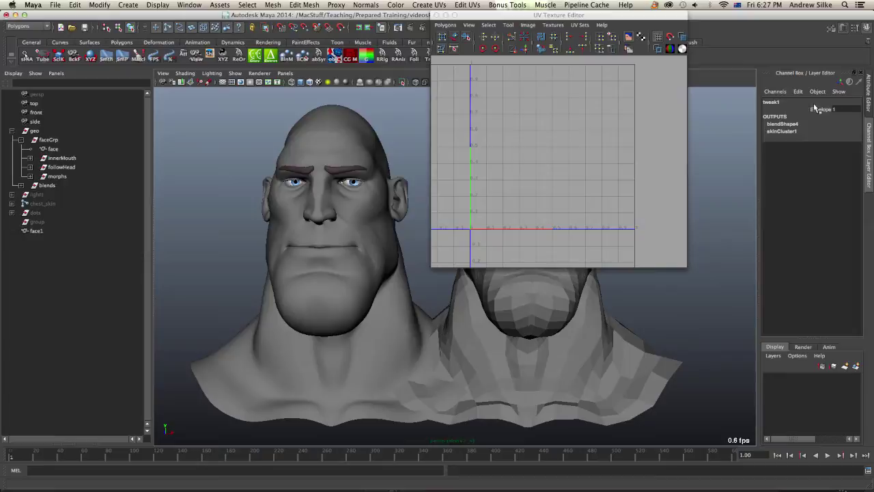
pyautogui.keyDown('alt'); pyautogui.moveTo(581, 327); pyautogui.dragTo(560, 321); pyautogui.keyUp('alt')
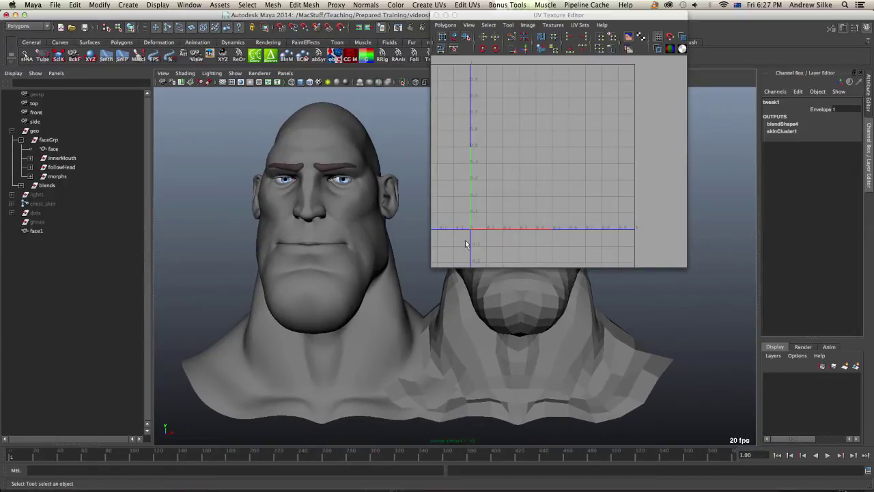
pyautogui.keyDown('alt'); pyautogui.moveTo(367, 269); pyautogui.dragTo(374, 265); pyautogui.keyUp('alt')
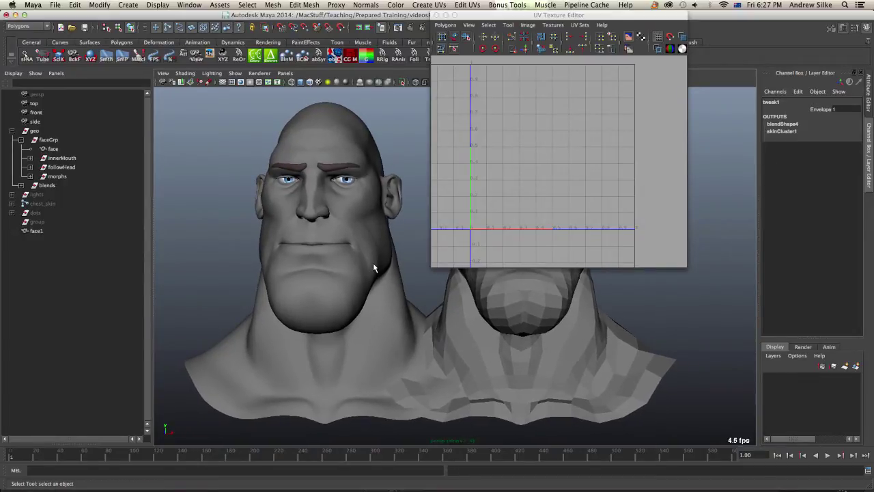
# Open the Node Editor and graph the input and output connections of tweak1
pyautogui.press('super+grave')
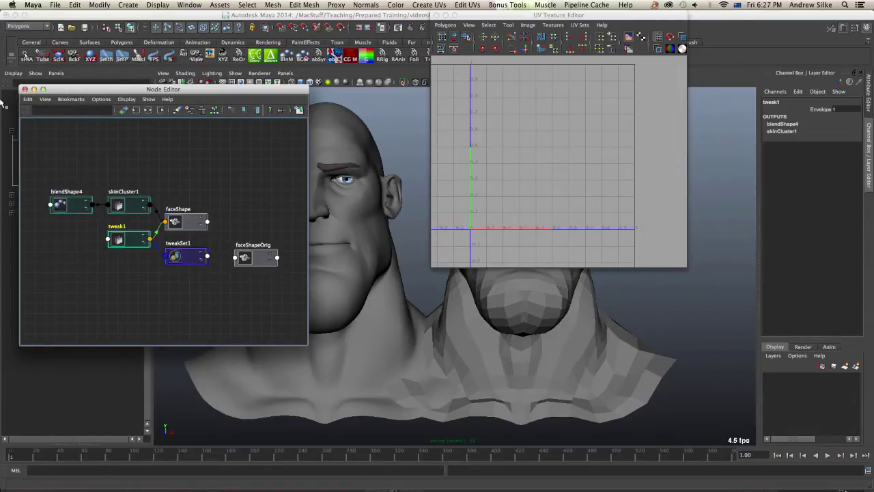
pyautogui.click(24, 89)
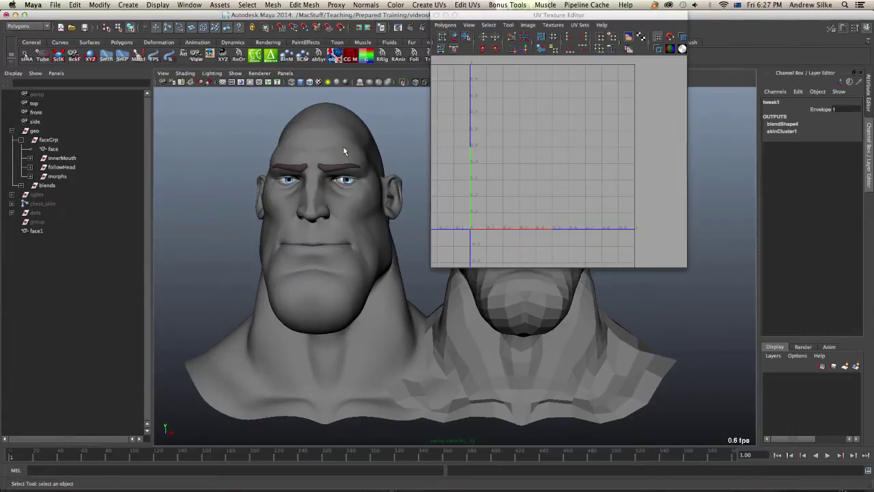
pyautogui.press('space')
pyautogui.click(320, 114)
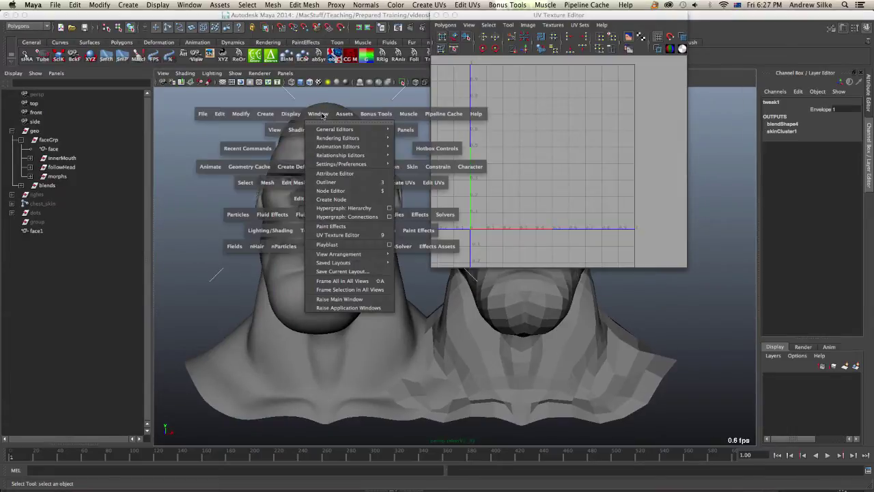
pyautogui.click(331, 190)
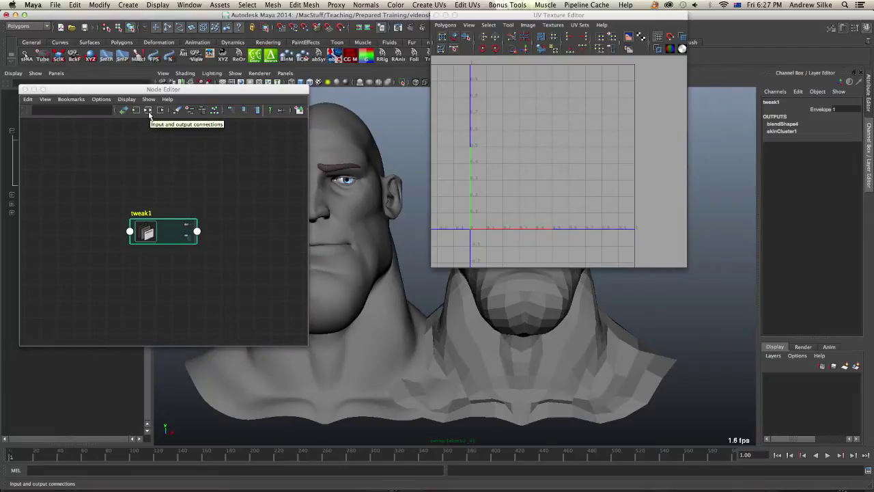
pyautogui.click(147, 111)
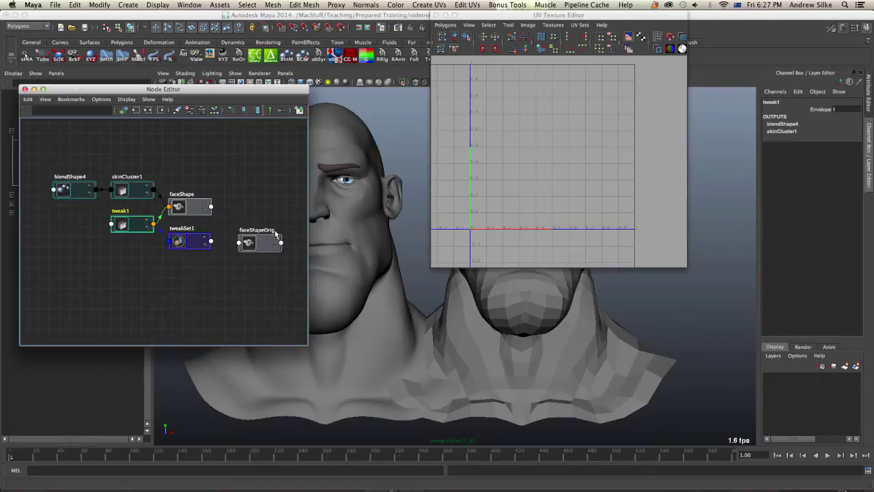
# Examine the faceShape, tweakSet1 and tweak1 nodes in the node graph
pyautogui.click(187, 208)
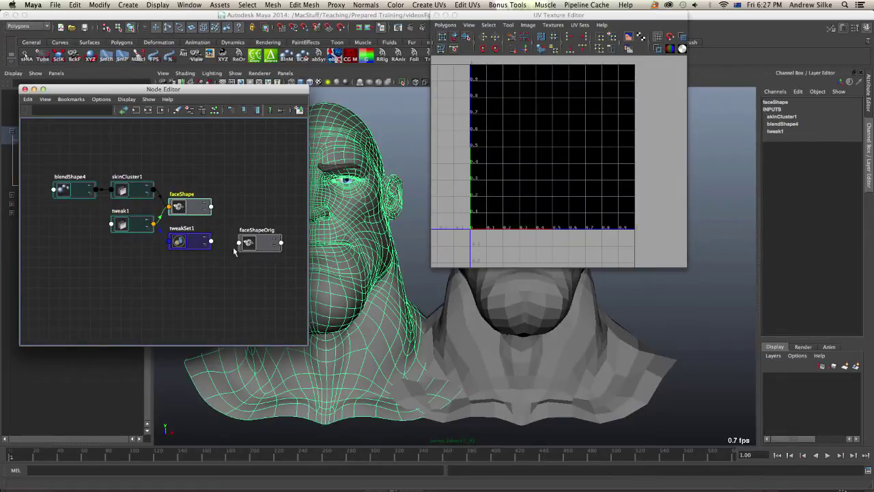
pyautogui.click(191, 244)
pyautogui.click(115, 221)
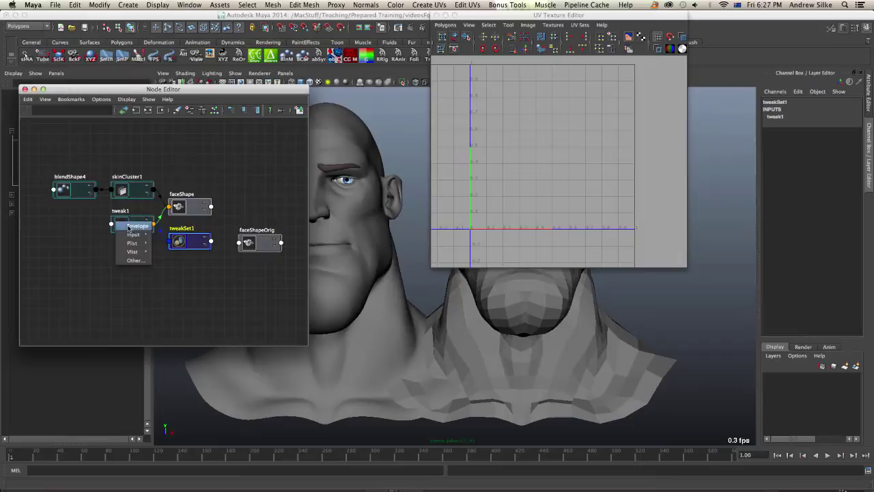
pyautogui.click(67, 231)
pyautogui.click(120, 230)
pyautogui.click(205, 263)
pyautogui.click(206, 268)
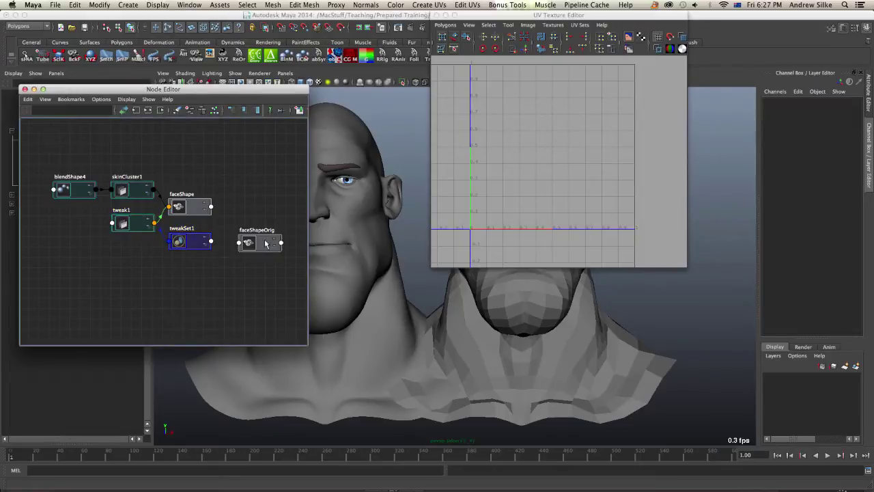
# Select the faceShapeOrig node and turn off its Intermediate Object attribute
pyautogui.moveTo(259, 246); pyautogui.dragTo(256, 234)
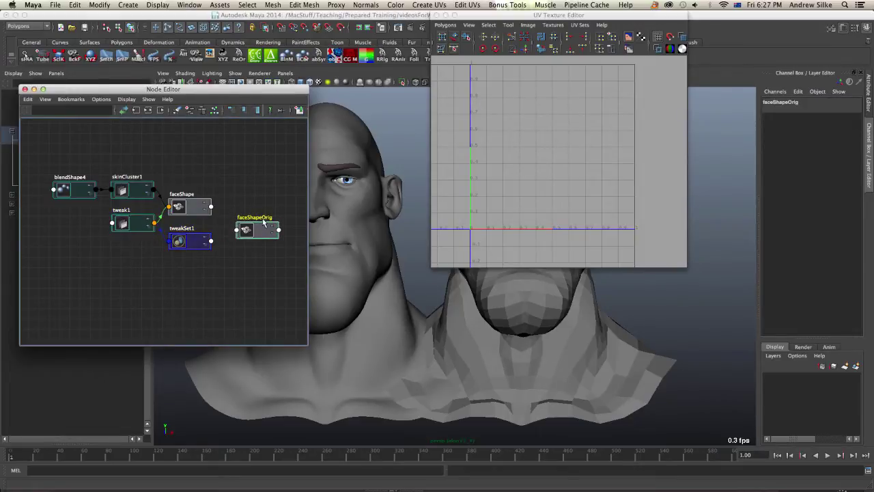
pyautogui.moveTo(266, 240); pyautogui.dragTo(254, 252)
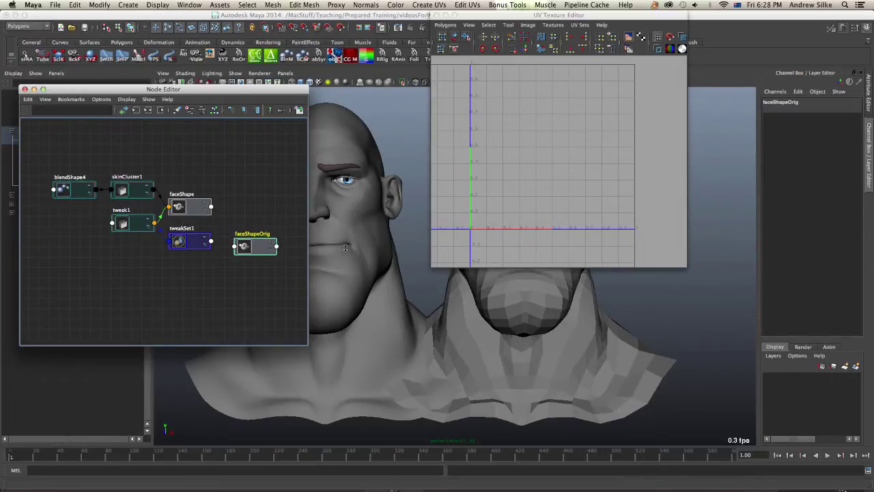
pyautogui.hotkey('ctrl', 'a')
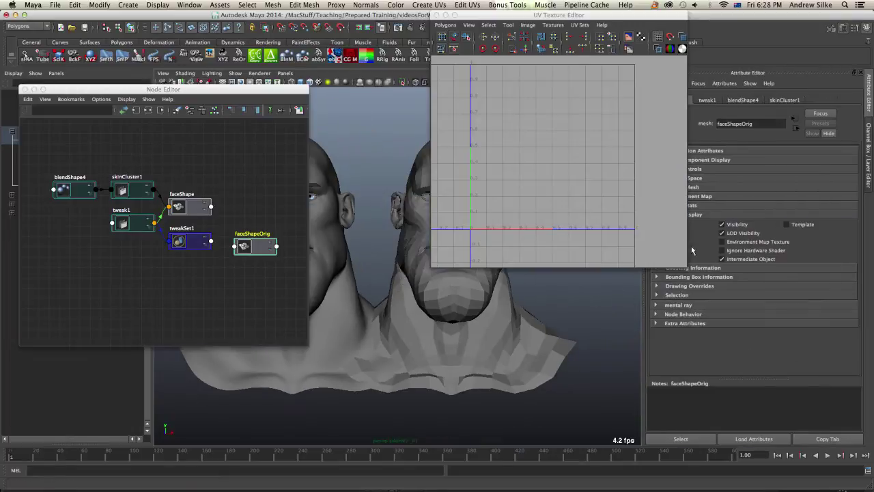
pyautogui.moveTo(654, 15); pyautogui.dragTo(600, 15)
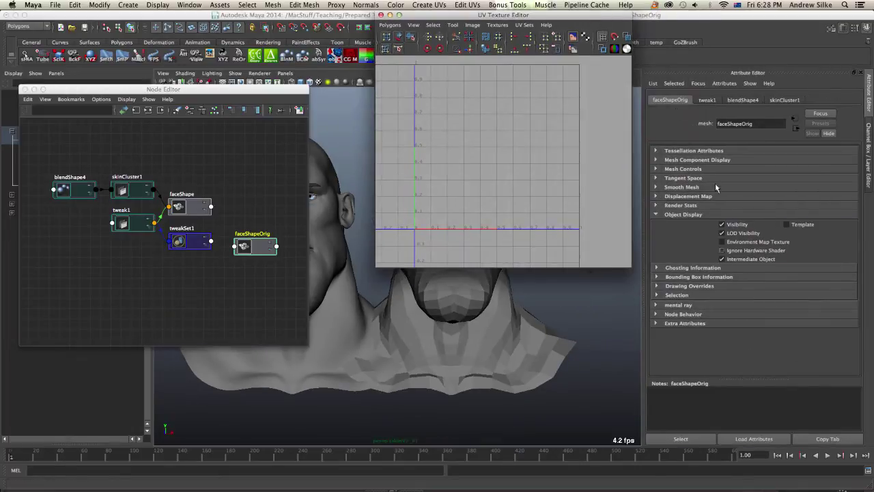
pyautogui.click(722, 260)
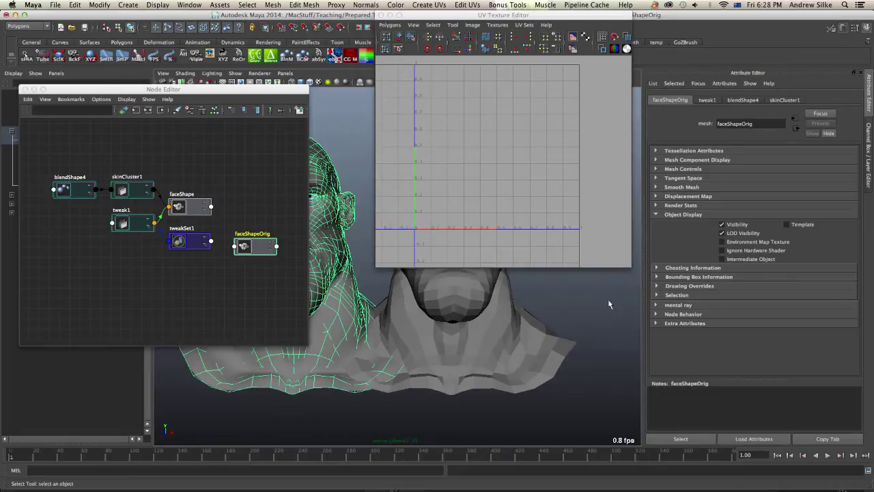
# Check the faceGrp hierarchy in the outliner and the original face mesh beside the face1 copy in the viewport
pyautogui.keyDown('alt'); pyautogui.moveTo(382, 335); pyautogui.dragTo(378, 358, button='middle'); pyautogui.keyUp('alt')
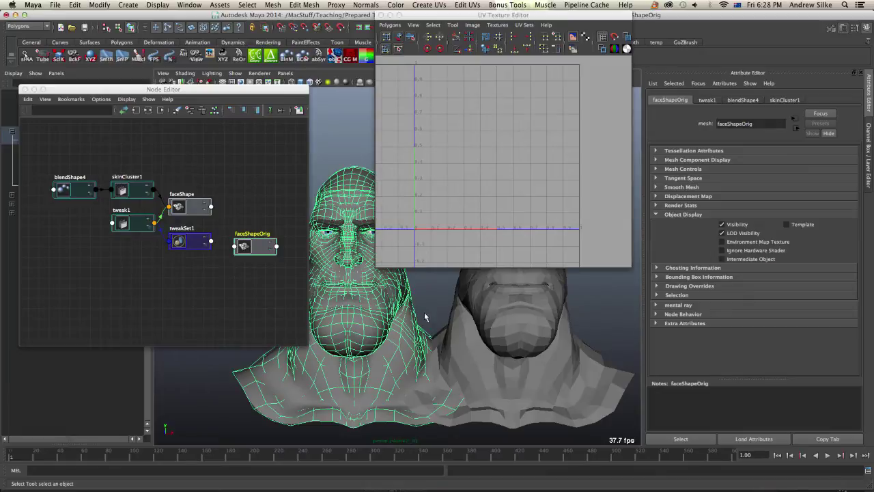
pyautogui.moveTo(252, 89); pyautogui.dragTo(387, 61)
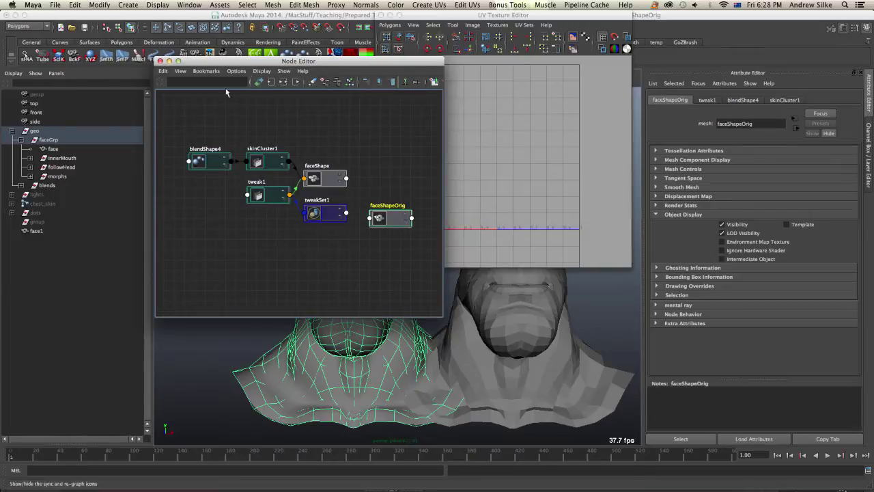
pyautogui.moveTo(302, 61); pyautogui.dragTo(316, 71)
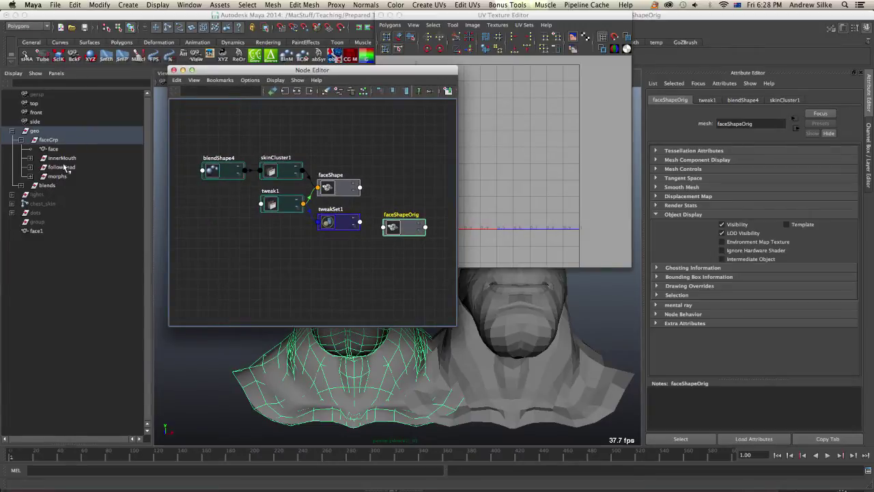
pyautogui.click(22, 140)
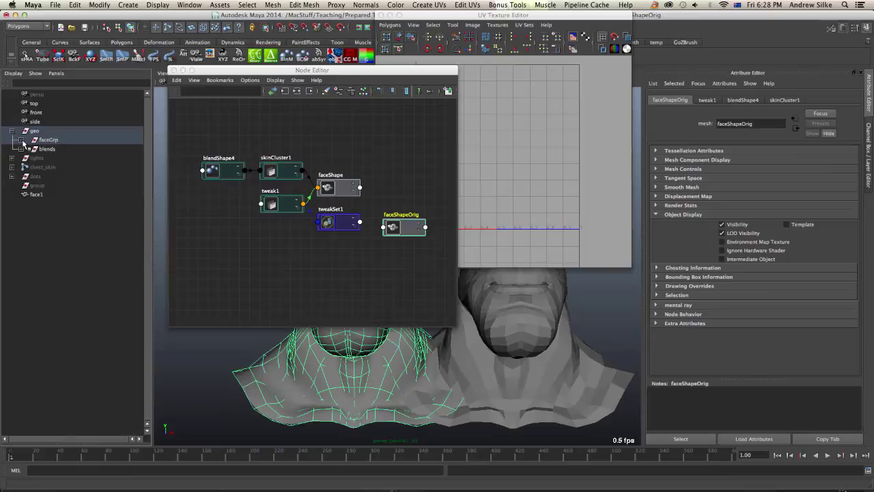
pyautogui.click(21, 140)
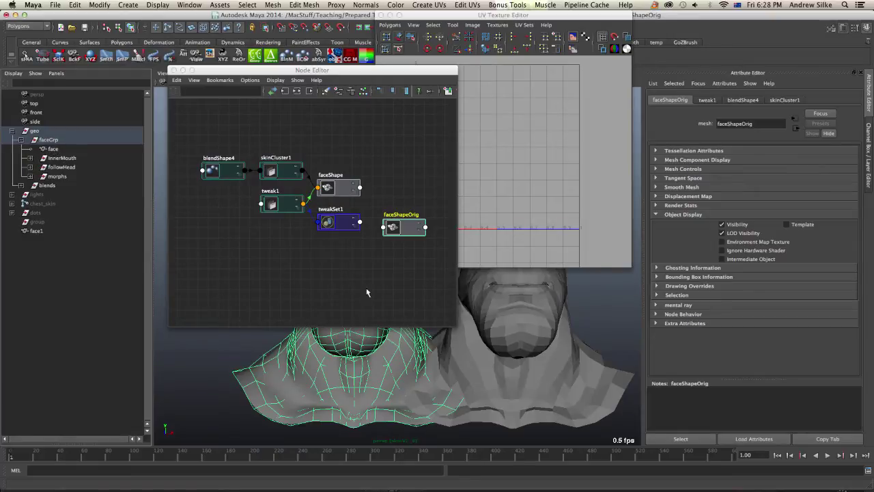
pyautogui.moveTo(314, 72); pyautogui.dragTo(166, 69)
pyautogui.keyDown('alt'); pyautogui.moveTo(465, 366); pyautogui.dragTo(439, 373); pyautogui.keyUp('alt')
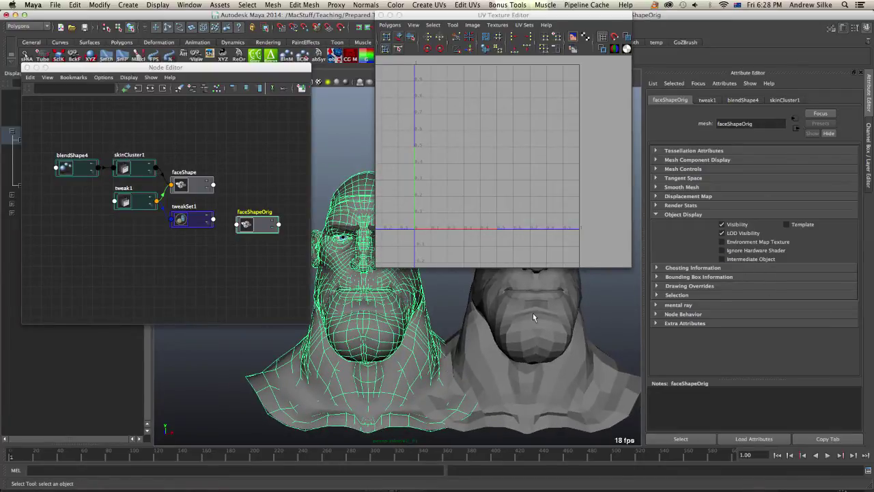
pyautogui.keyDown('alt'); pyautogui.moveTo(533, 314); pyautogui.dragTo(512, 331); pyautogui.keyUp('alt')
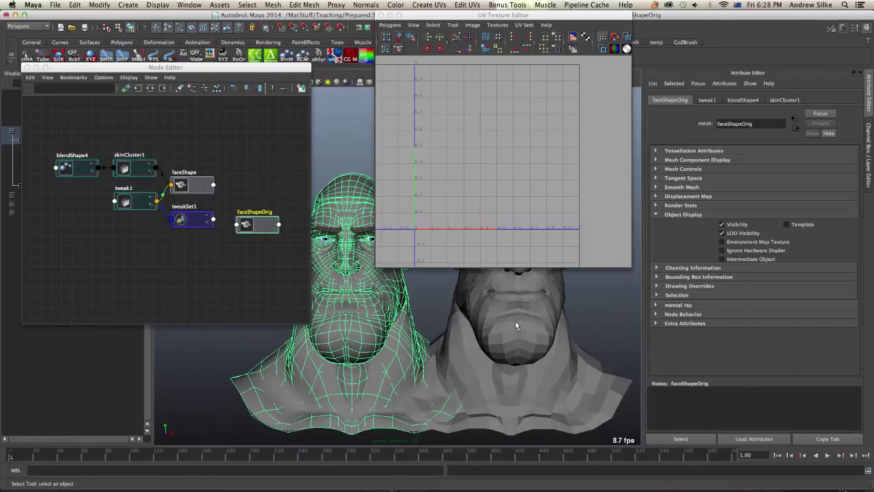
# Compare the UVs of the face1 mesh with those of faceShapeOrig by selecting each in turn
pyautogui.click(516, 324)
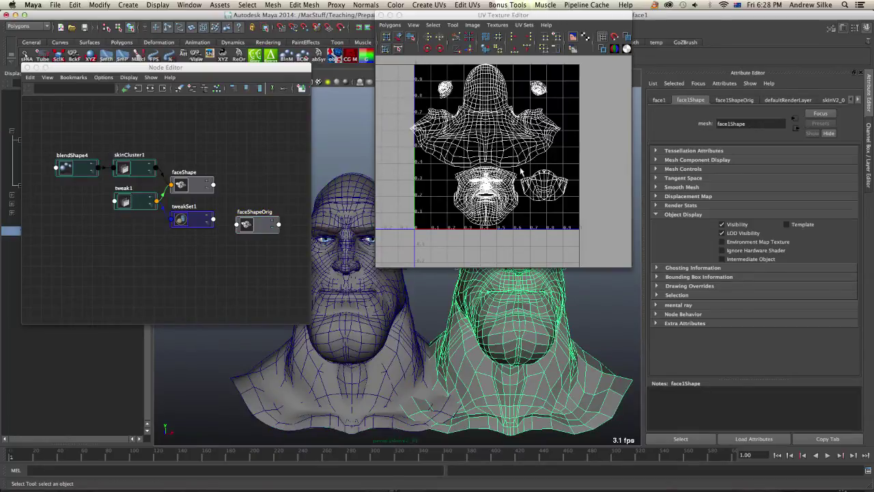
pyautogui.click(256, 229)
pyautogui.click(259, 227)
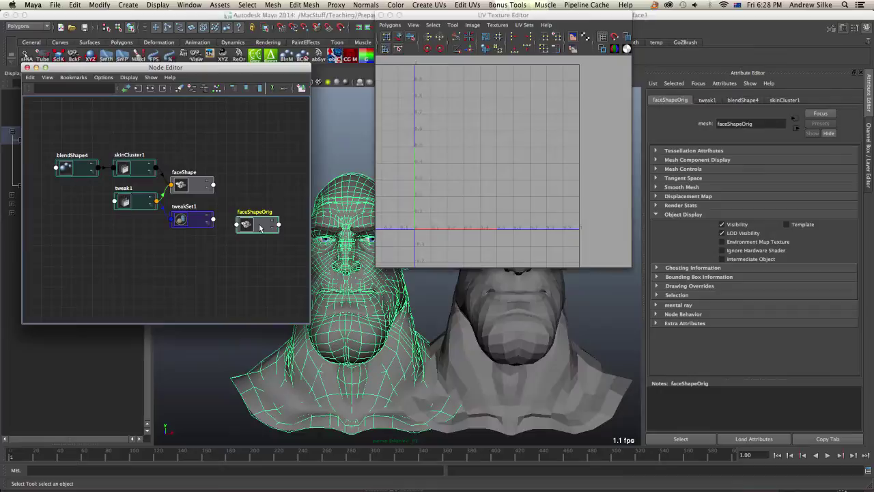
pyautogui.click(457, 307)
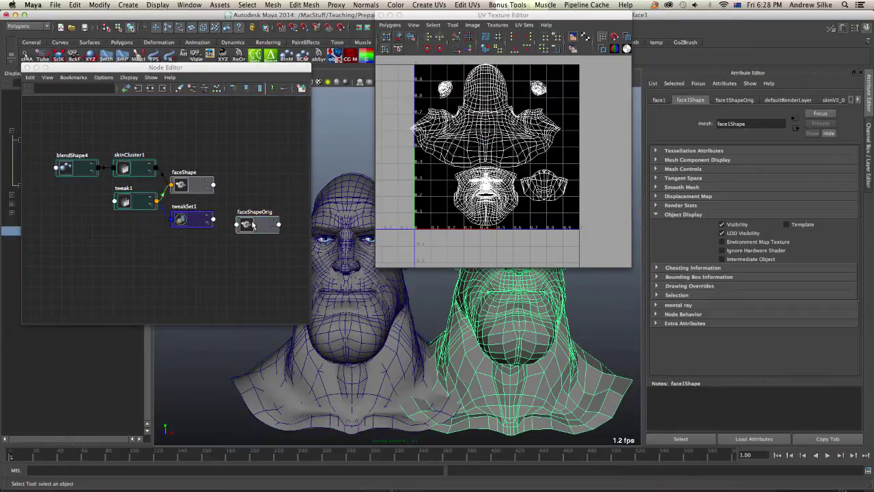
pyautogui.click(253, 225)
# Add the face1 mesh to the node graph and place it below the tweakSet1 node
pyautogui.click(462, 309)
pyautogui.moveTo(205, 63); pyautogui.dragTo(286, 53)
pyautogui.moveTo(55, 230); pyautogui.dragTo(287, 268, button='middle')
pyautogui.moveTo(311, 275); pyautogui.dragTo(289, 264)
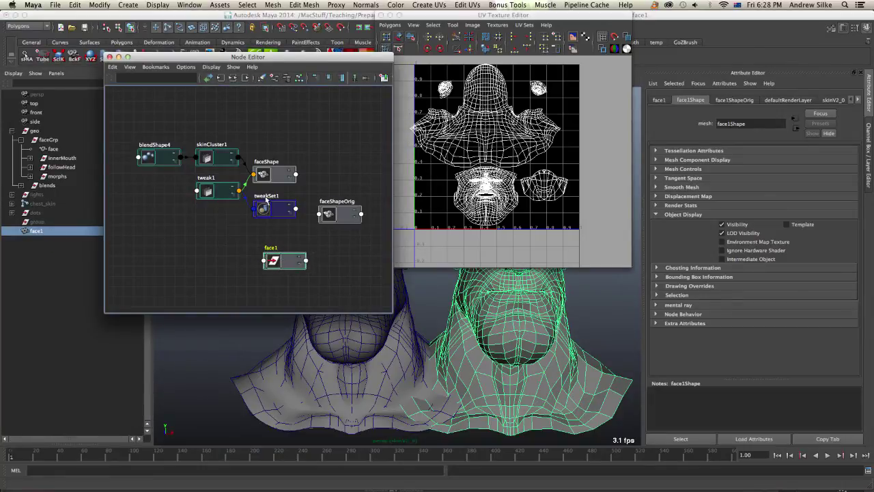
# Transfer all UV sets from the face1 mesh to faceShapeOrig with Transfer Attributes, using the Local sample space
pyautogui.click(272, 176)
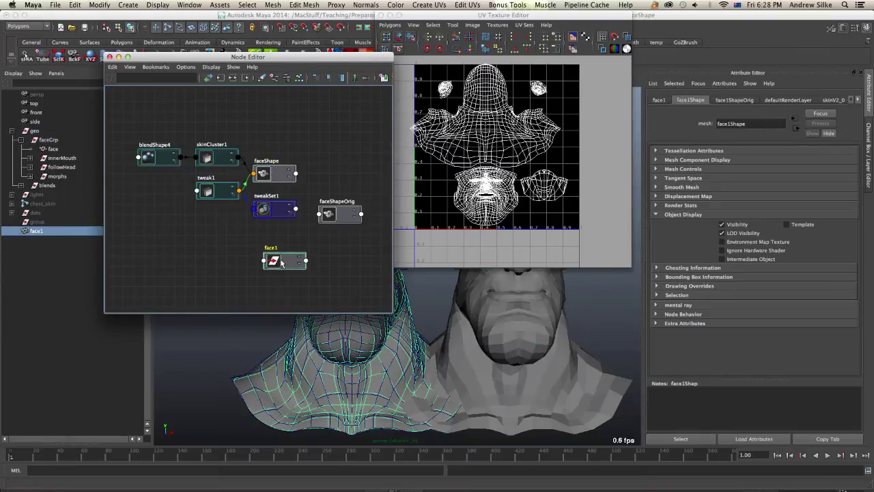
pyautogui.moveTo(281, 263); pyautogui.dragTo(271, 267)
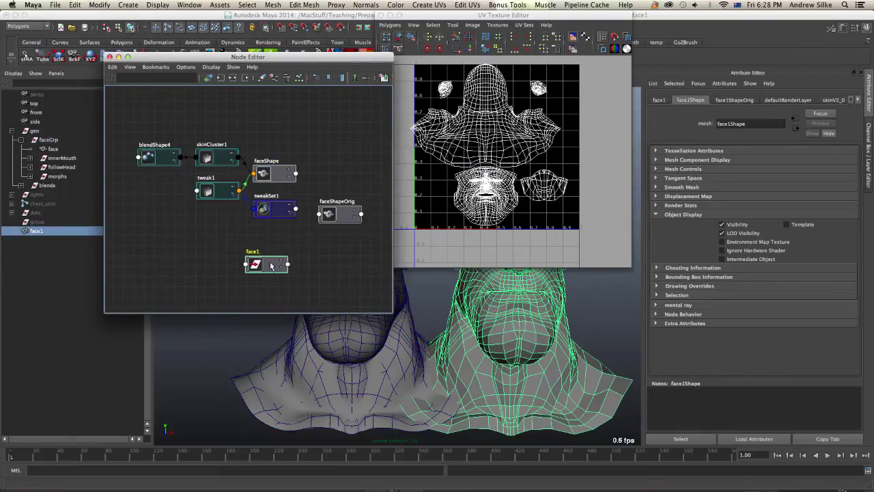
pyautogui.click(338, 217)
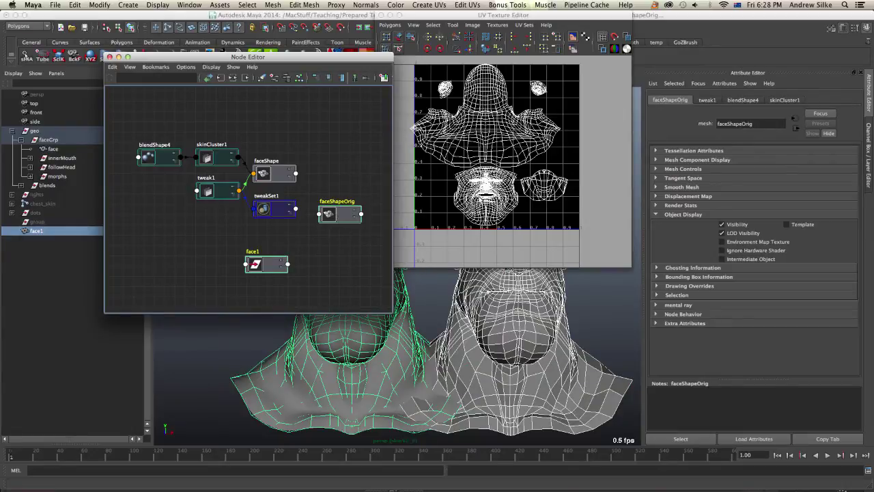
pyautogui.press('space')
pyautogui.click(366, 243)
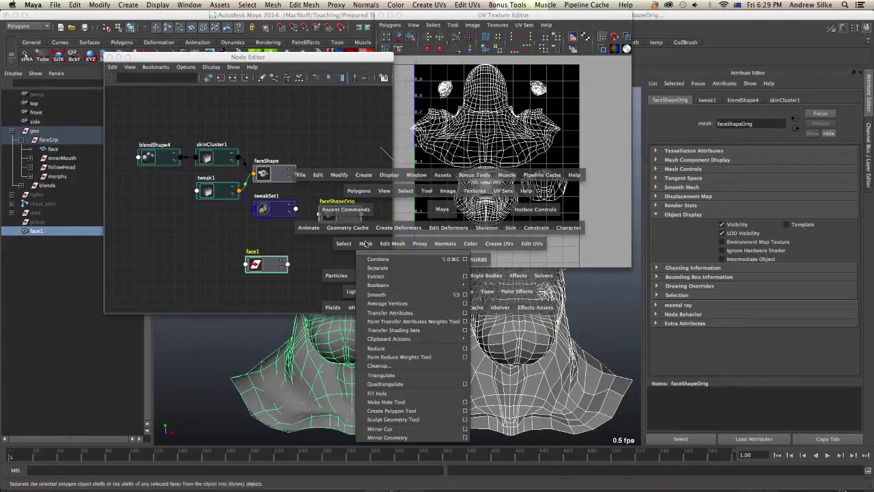
pyautogui.moveTo(434, 337)
pyautogui.click(465, 312)
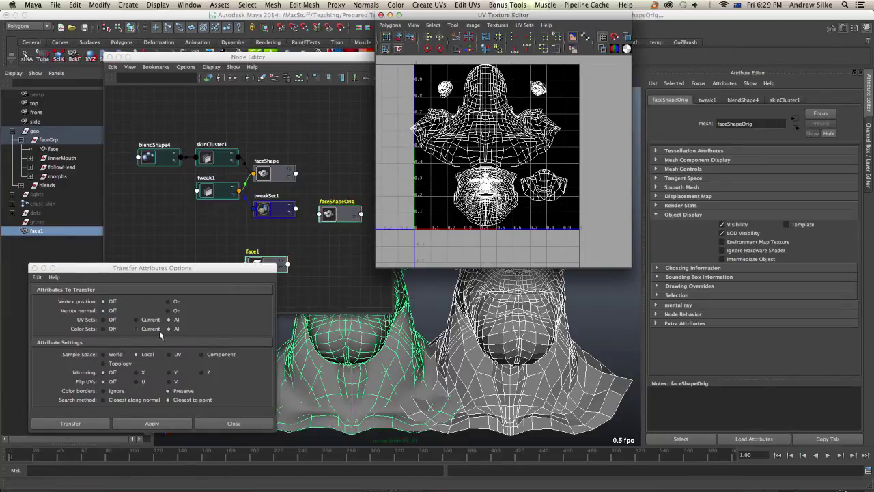
pyautogui.click(157, 424)
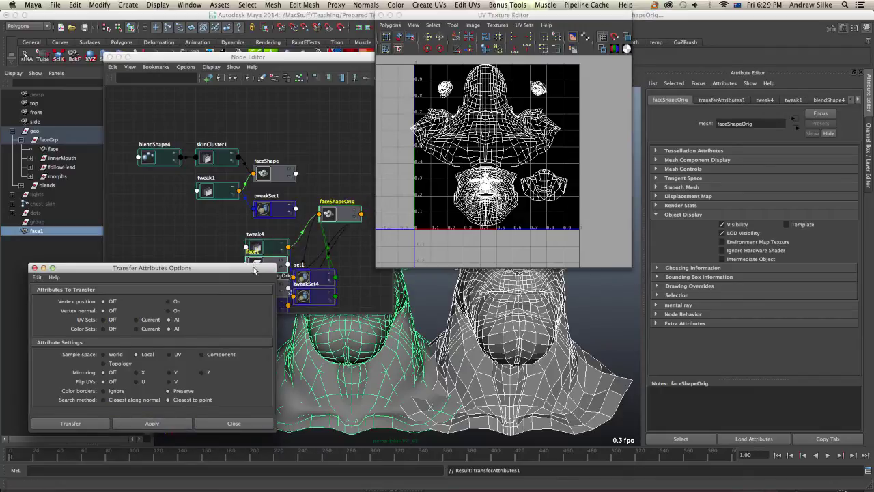
# Examine the connections the transfer added to the faceShapeOrig node and check the UVs of the faceShape node
pyautogui.moveTo(256, 269); pyautogui.dragTo(174, 298)
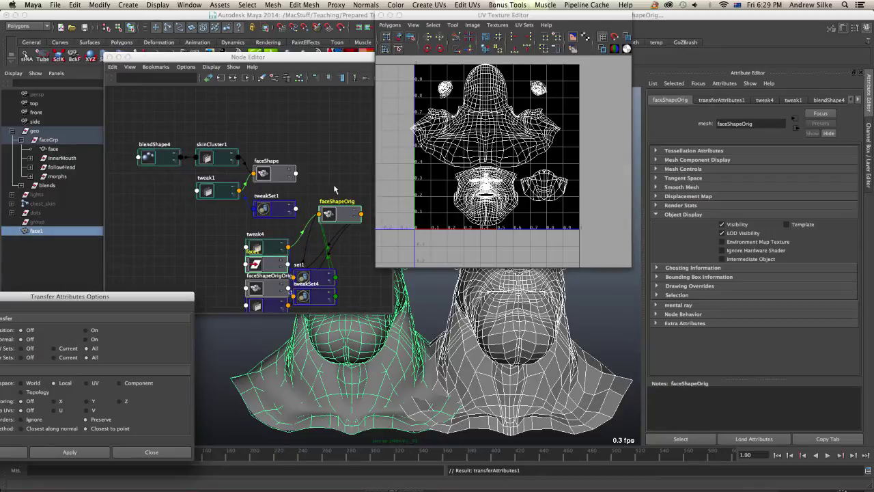
pyautogui.click(287, 236)
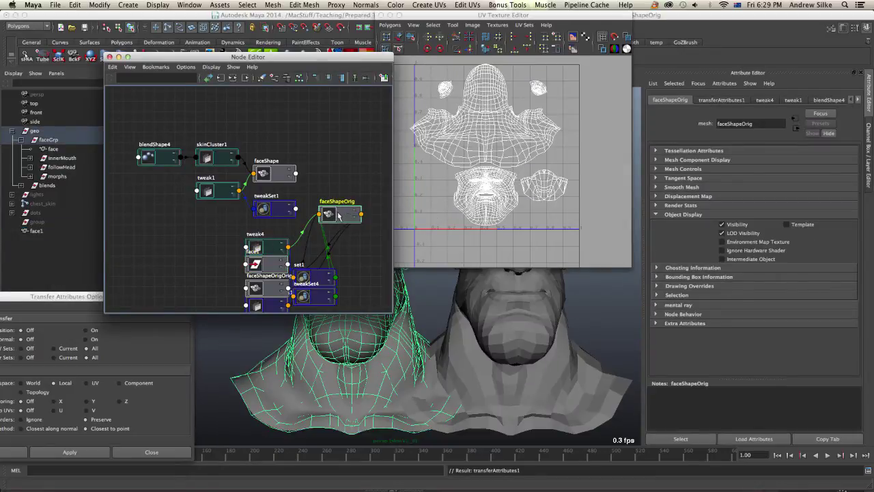
pyautogui.moveTo(335, 218); pyautogui.dragTo(344, 194)
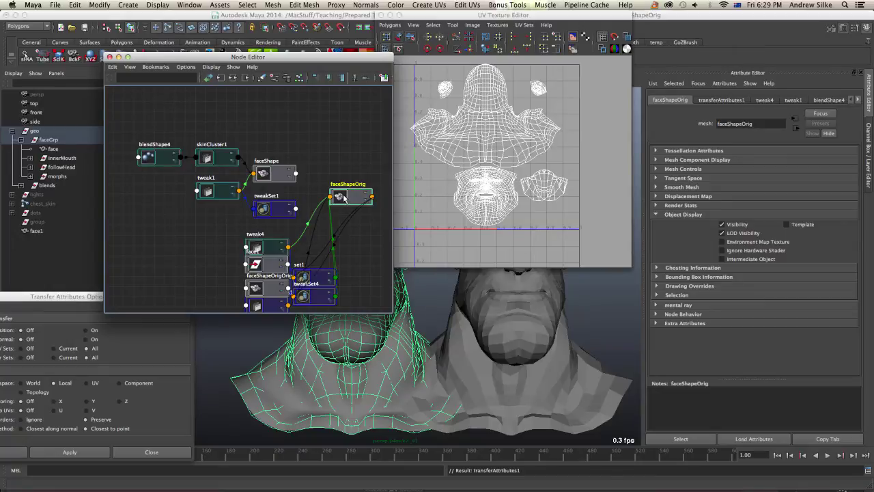
pyautogui.moveTo(345, 200); pyautogui.dragTo(339, 203)
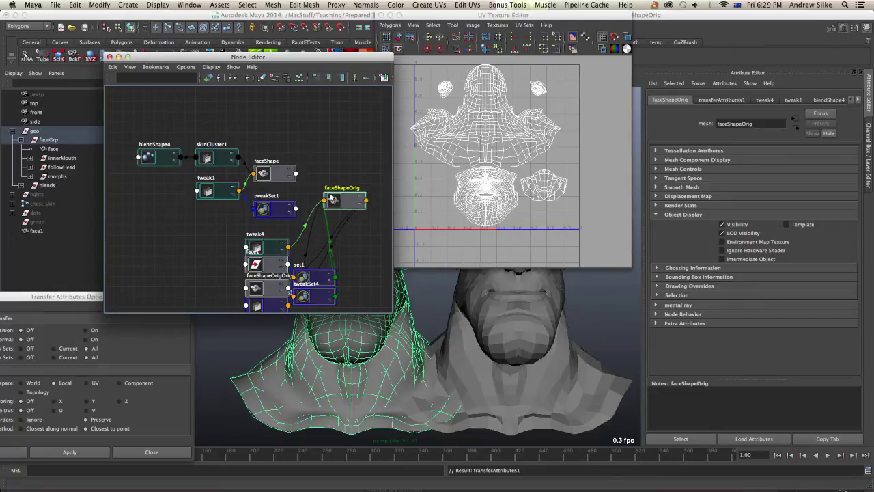
pyautogui.click(262, 174)
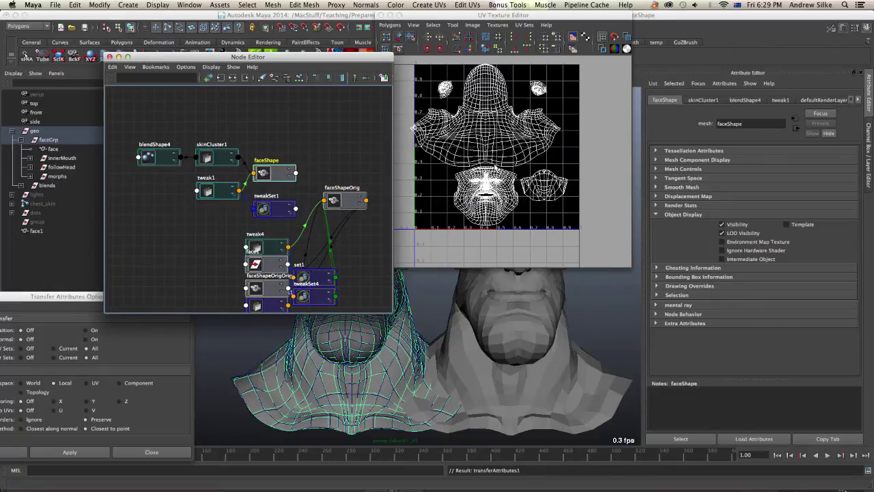
pyautogui.click(339, 148)
# Delete the construction history of the faceShapeOrig node and clear the selection
pyautogui.click(344, 200)
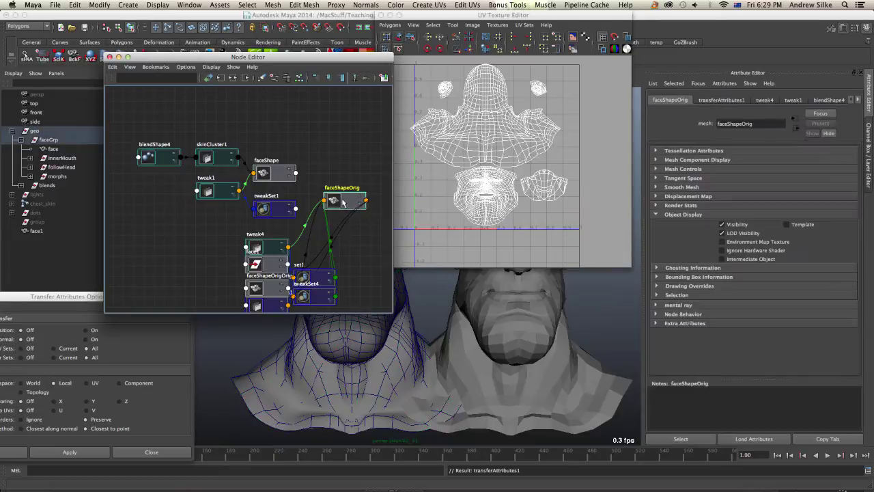
pyautogui.click(74, 5)
pyautogui.moveTo(164, 112)
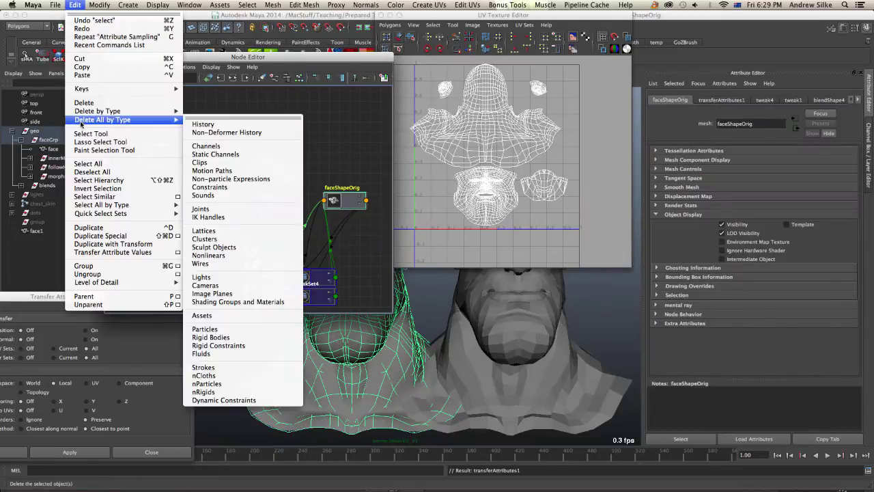
pyautogui.click(240, 117)
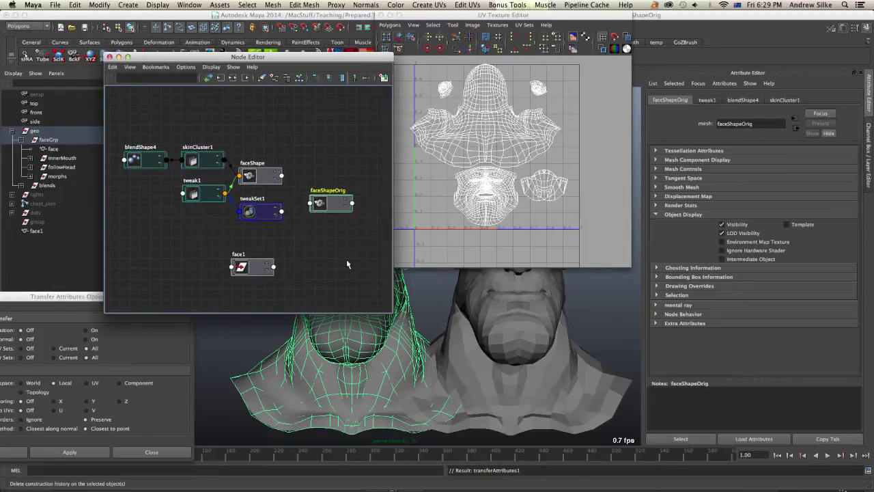
pyautogui.click(459, 295)
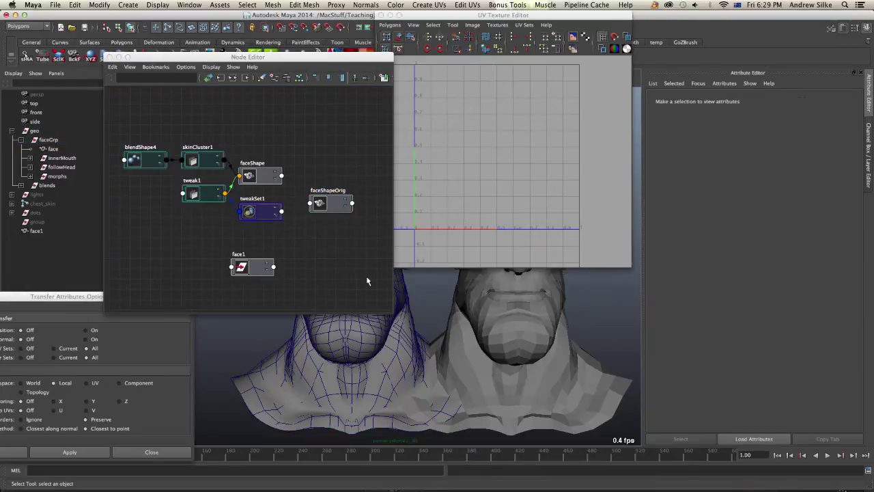
# Turn the Intermediate Object attribute of faceShapeOrig on
pyautogui.click(330, 205)
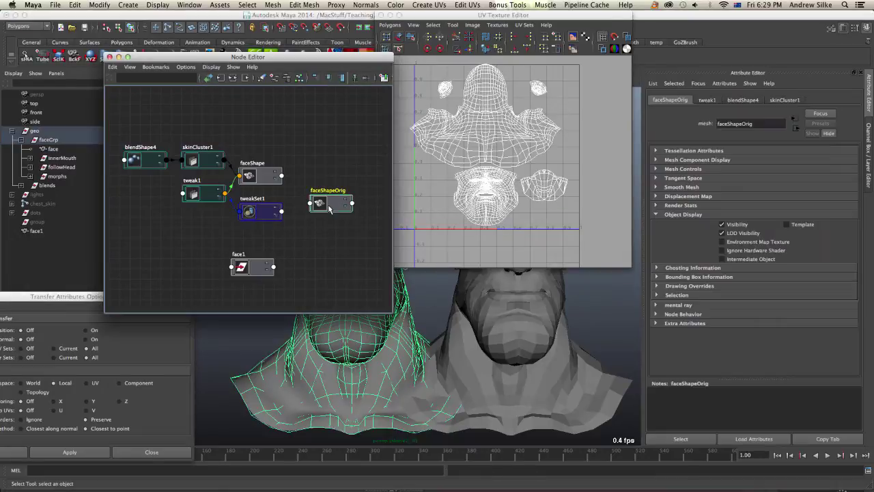
pyautogui.click(722, 260)
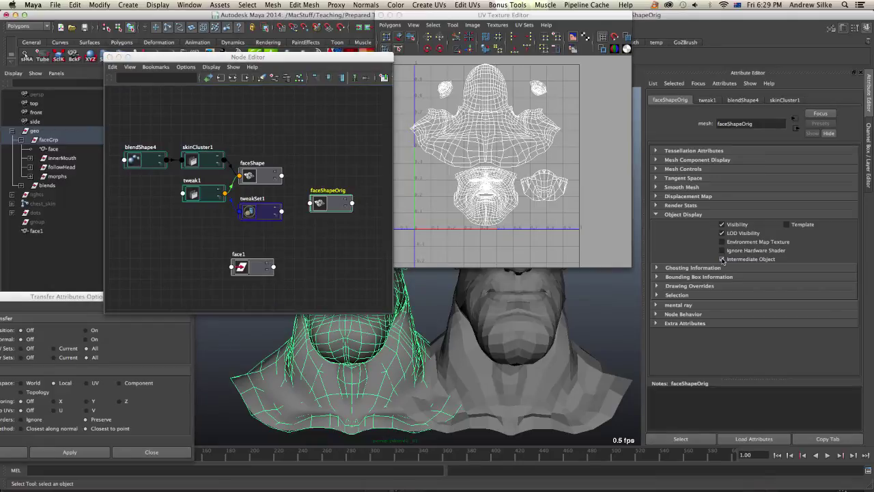
pyautogui.keyDown('alt'); pyautogui.moveTo(548, 329); pyautogui.dragTo(458, 289, button='right'); pyautogui.keyUp('alt')
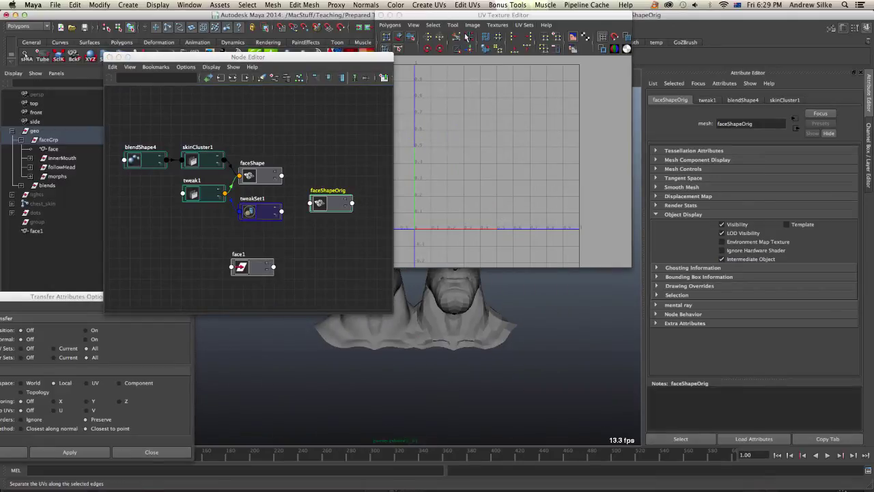
# Close the Node Editor, the Transfer Attributes options and the UV Texture Editor
pyautogui.moveTo(458, 15); pyautogui.dragTo(549, 26)
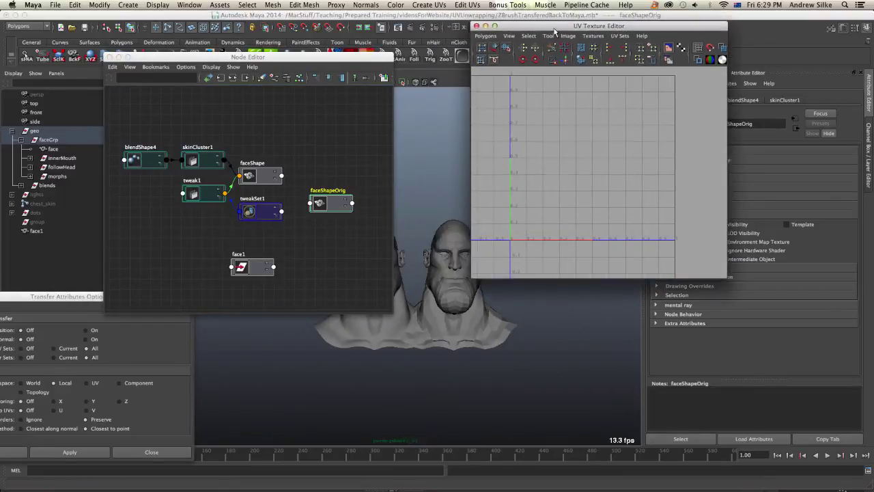
pyautogui.click(110, 58)
pyautogui.moveTo(69, 292); pyautogui.dragTo(226, 260)
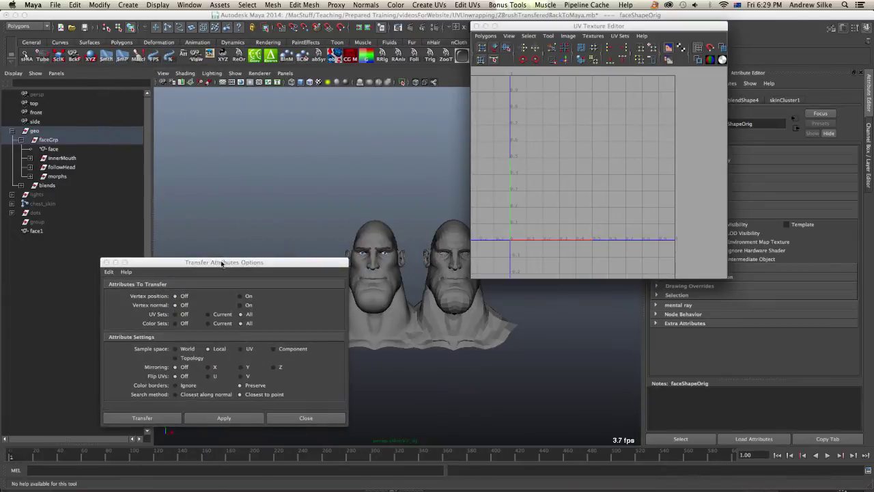
pyautogui.click(107, 262)
pyautogui.click(477, 26)
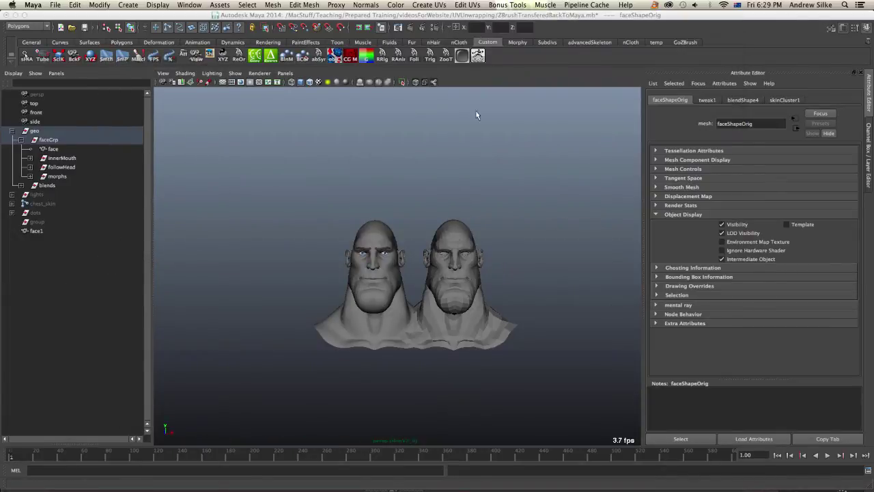
# Compare the UVs of the face1 copy with those of the rigged face mesh in the UV Texture Editor
pyautogui.click(459, 226)
pyautogui.hotkey('alt', 'u')
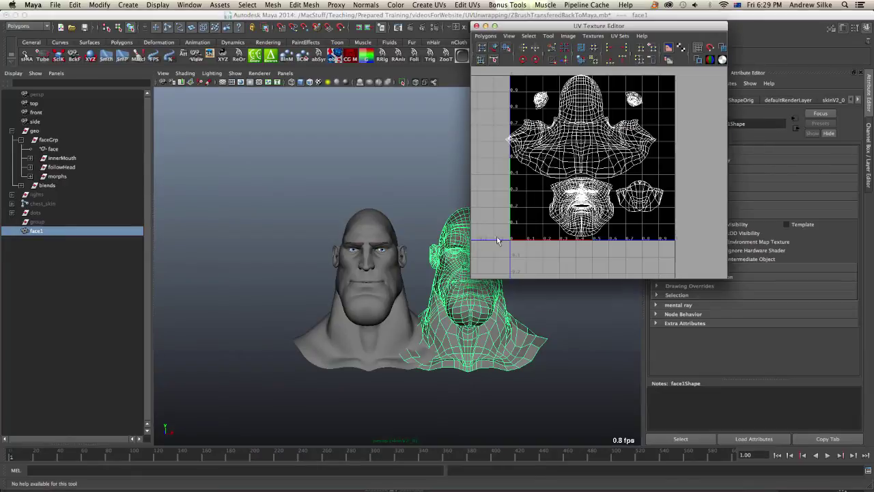
pyautogui.keyDown('alt'); pyautogui.moveTo(497, 236); pyautogui.dragTo(412, 236, button='middle'); pyautogui.keyUp('alt')
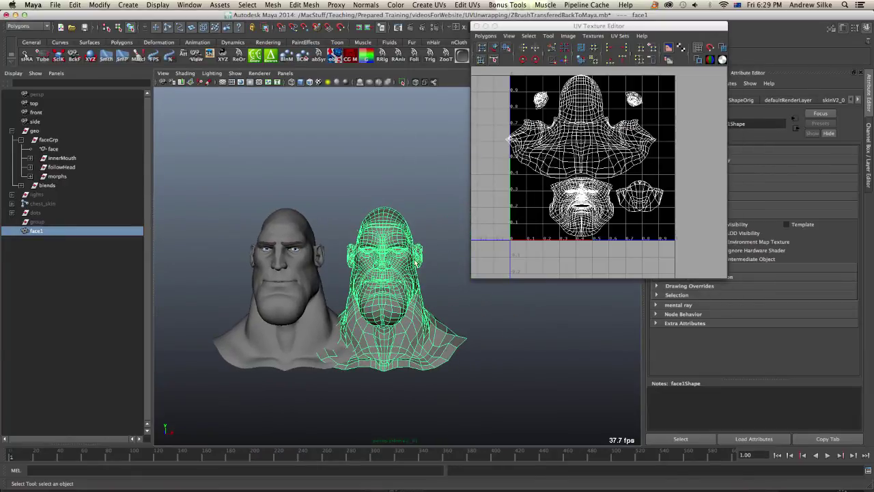
pyautogui.click(289, 216)
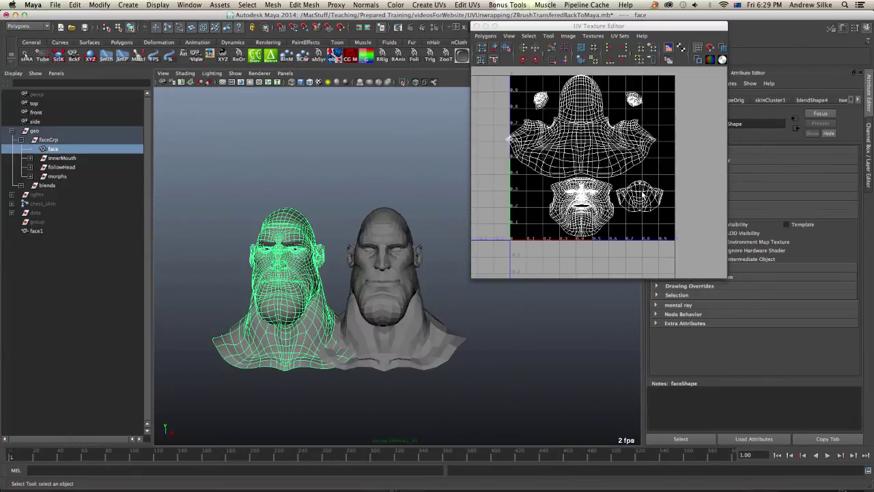
# Replace the Attribute Editor with the Channel Box, move the UV Texture Editor away from the heads and deselect the face mesh
pyautogui.moveTo(652, 26); pyautogui.dragTo(562, 30)
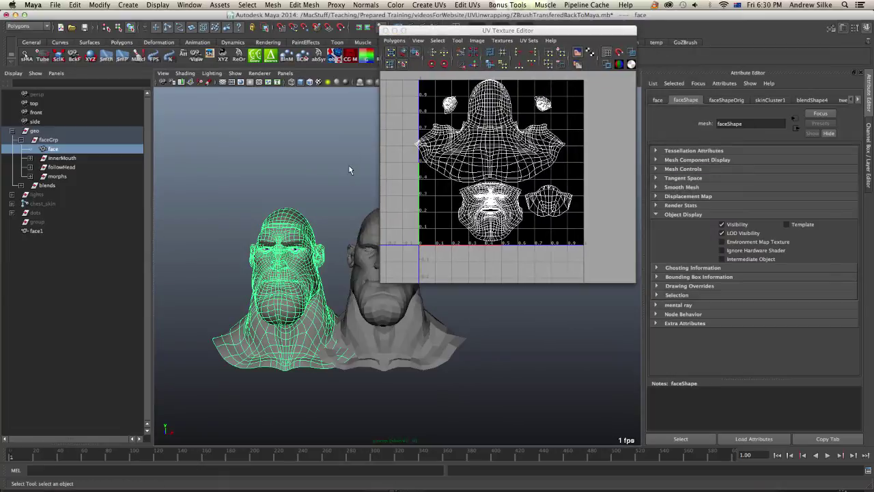
pyautogui.hotkey('ctrl', 'a')
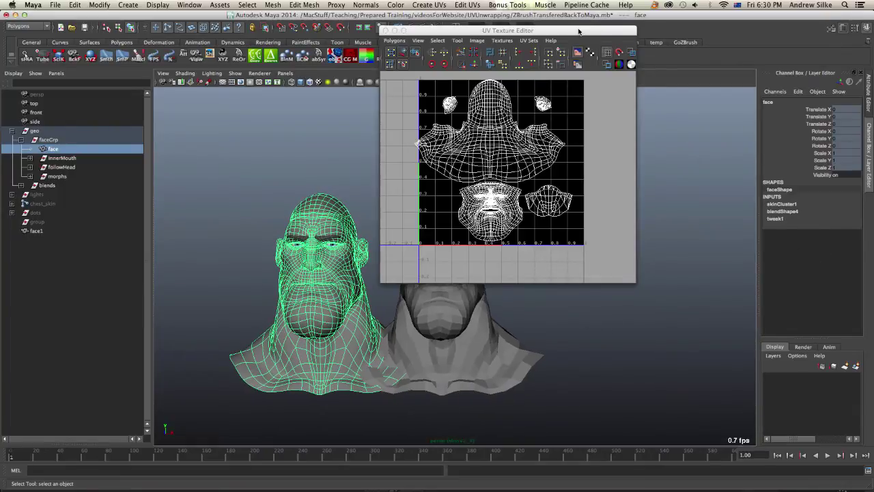
pyautogui.moveTo(579, 30); pyautogui.dragTo(705, 16)
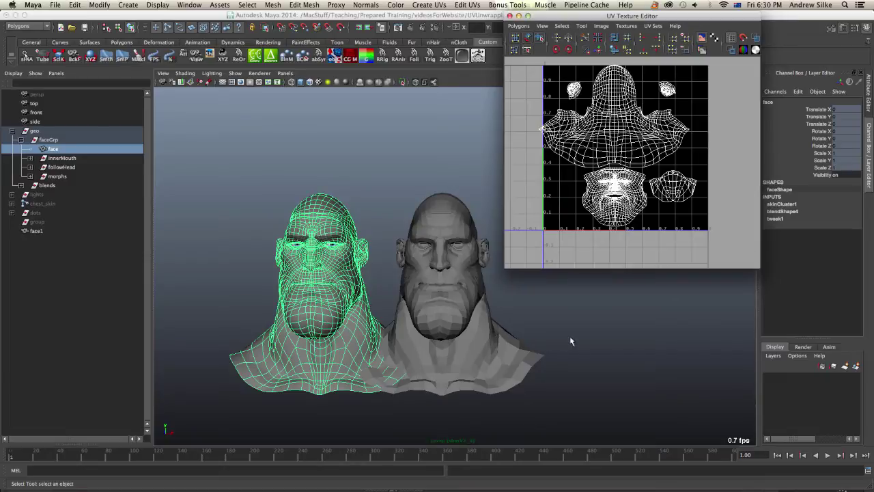
pyautogui.keyDown('alt'); pyautogui.moveTo(576, 311); pyautogui.dragTo(596, 302, button='middle'); pyautogui.keyUp('alt')
pyautogui.keyDown('alt'); pyautogui.moveTo(697, 290); pyautogui.dragTo(476, 315); pyautogui.keyUp('alt')
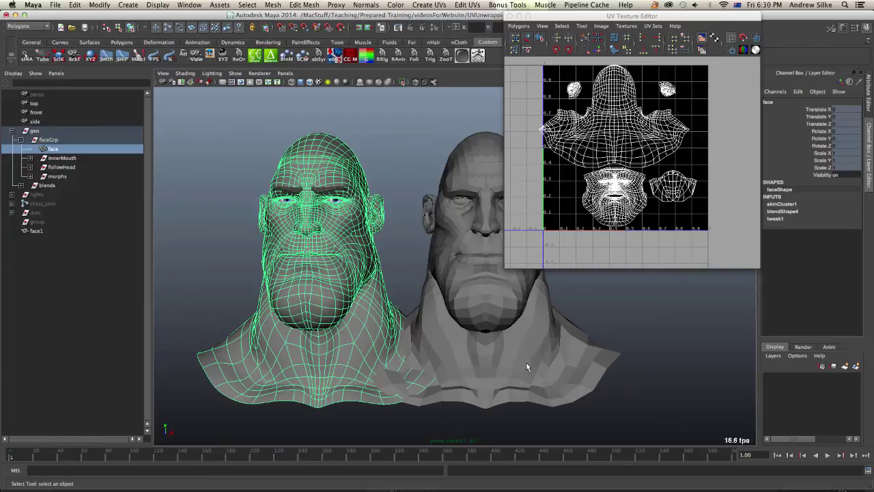
pyautogui.keyDown('alt'); pyautogui.moveTo(524, 362); pyautogui.dragTo(523, 355); pyautogui.keyUp('alt')
pyautogui.click(608, 303)
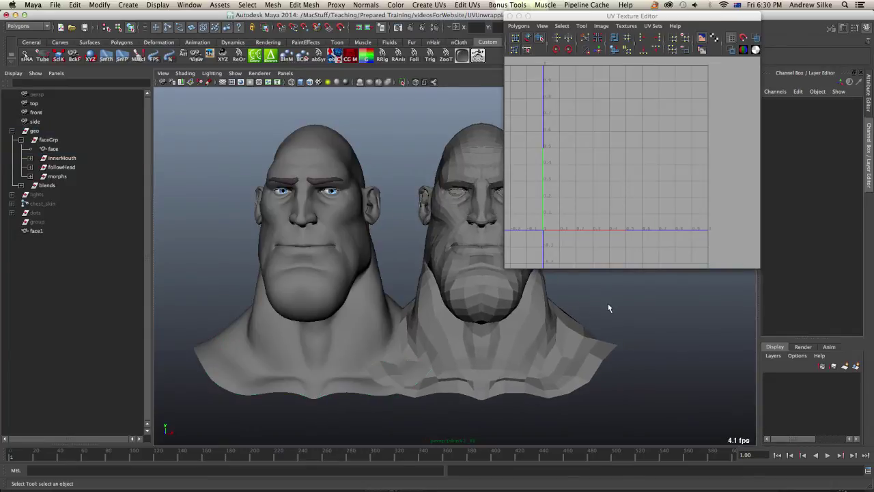
# Hide the face1 mesh and display the viewport with the scene lights
pyautogui.click(556, 347)
pyautogui.hotkey('ctrl', 'h')
pyautogui.keyDown('alt'); pyautogui.moveTo(557, 347); pyautogui.dragTo(481, 317); pyautogui.keyUp('alt')
pyautogui.press('7')
pyautogui.keyDown('alt'); pyautogui.moveTo(480, 262); pyautogui.dragTo(485, 267, button='middle'); pyautogui.keyUp('alt')
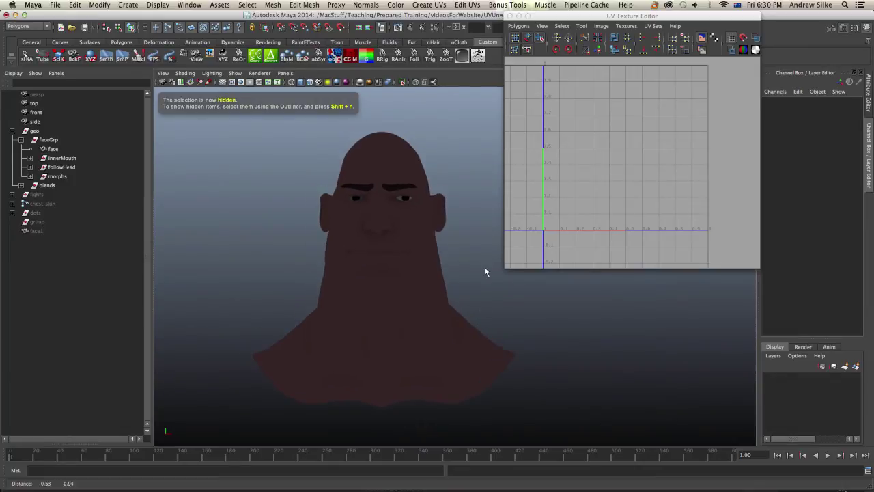
# Unhide the lights, chest_skin and dots objects in the outliner
pyautogui.click(41, 193)
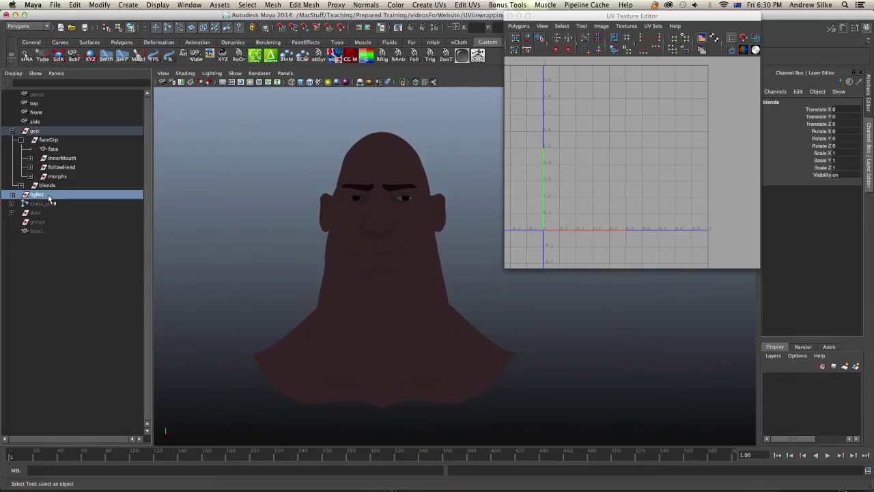
pyautogui.keyDown('shift'); pyautogui.click(46, 213); pyautogui.keyUp('shift')
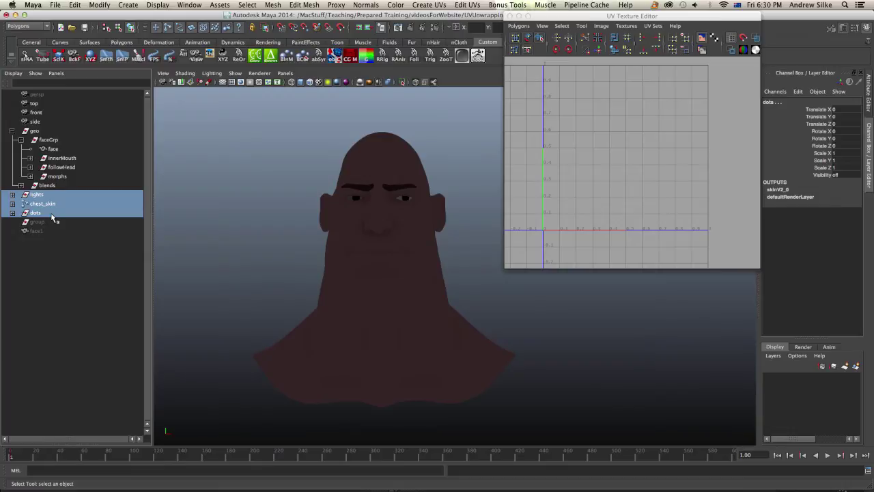
pyautogui.click(46, 230)
pyautogui.hotkey('shift', 'h')
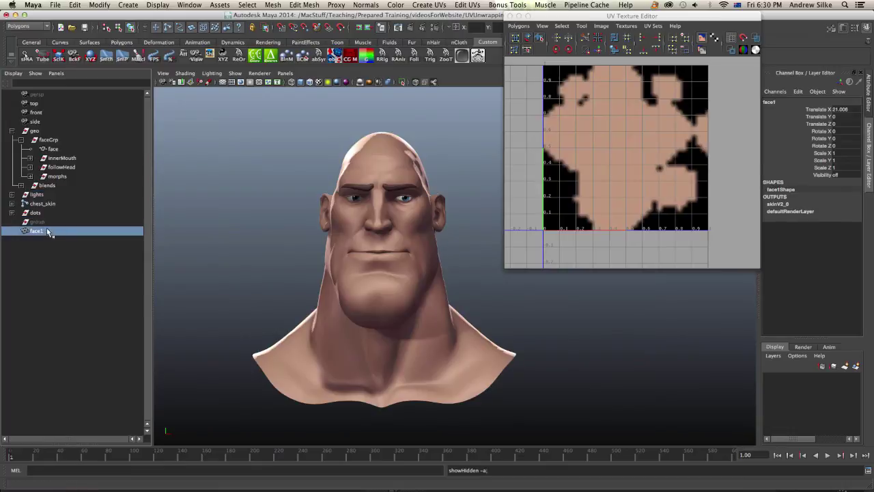
# Delete the hidden face1 mesh and the hidden group node from the scene
pyautogui.press('Delete')
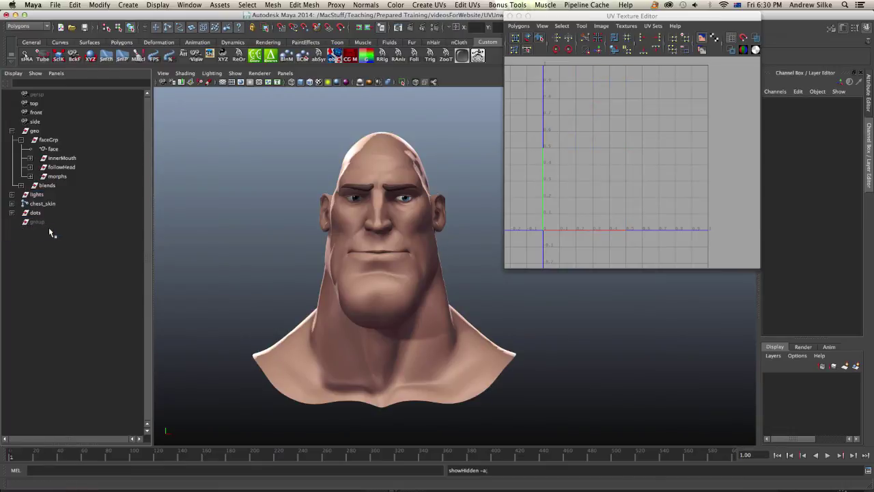
pyautogui.click(45, 221)
pyautogui.press('Delete')
# Check the UVs of the rigged face mesh and play back the facial animation
pyautogui.click(338, 278)
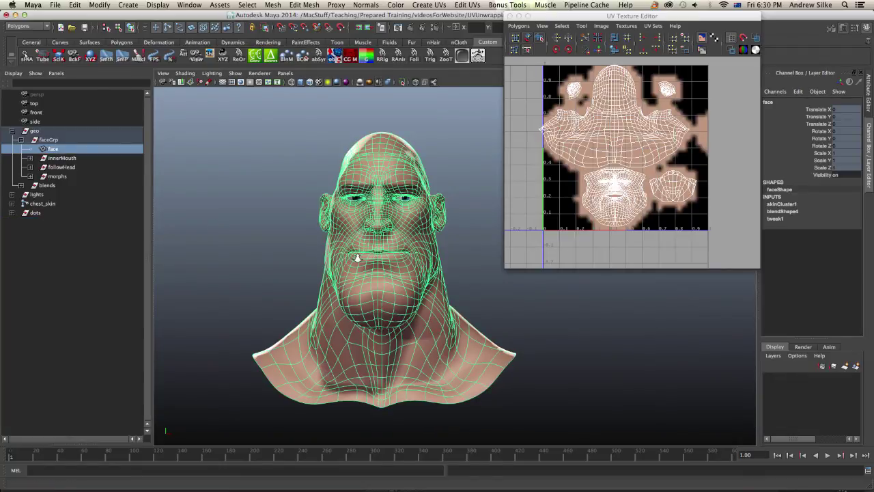
pyautogui.keyDown('alt'); pyautogui.moveTo(359, 256); pyautogui.dragTo(384, 261, button='right'); pyautogui.keyUp('alt')
pyautogui.click(276, 240)
pyautogui.rightClick(15, 456)
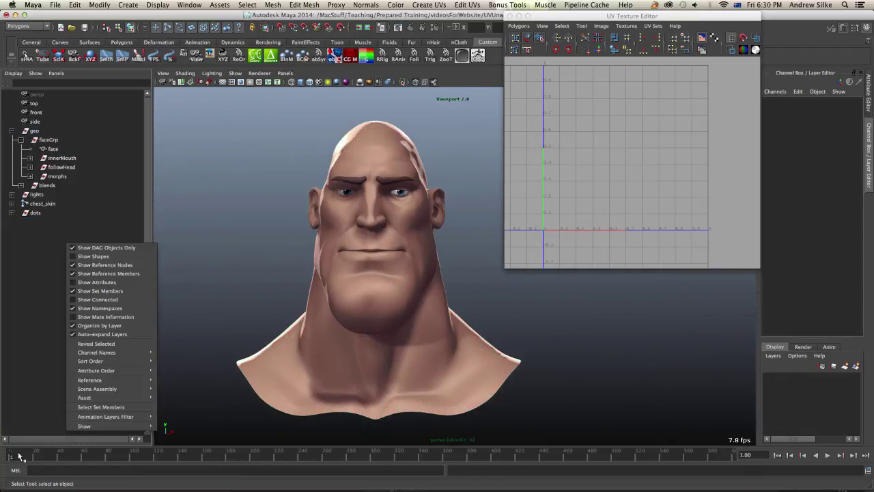
pyautogui.hotkey('alt', 'v')
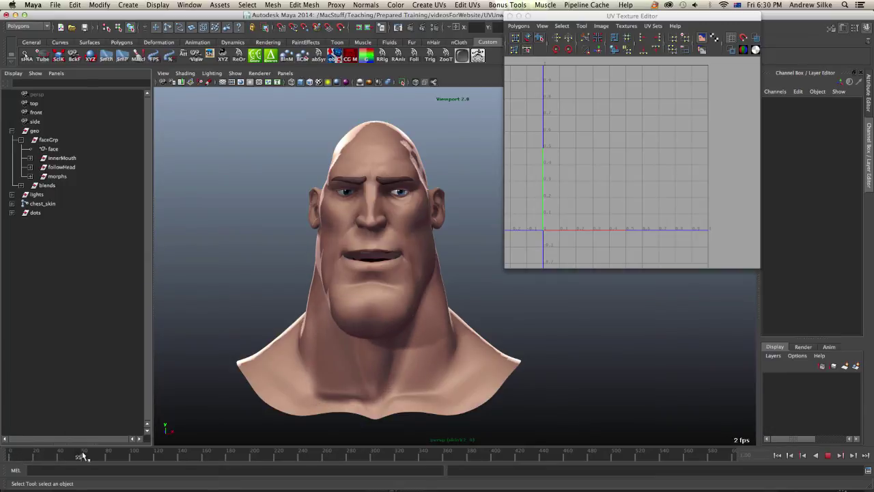